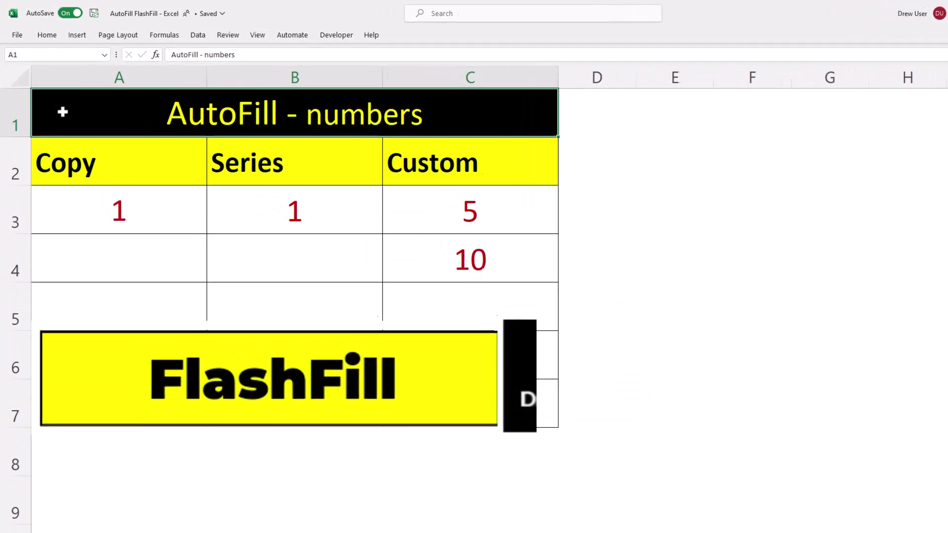
Fill the Copy column with repeated 1s and the Series column with 1–5 down to row 7.
click(167, 225)
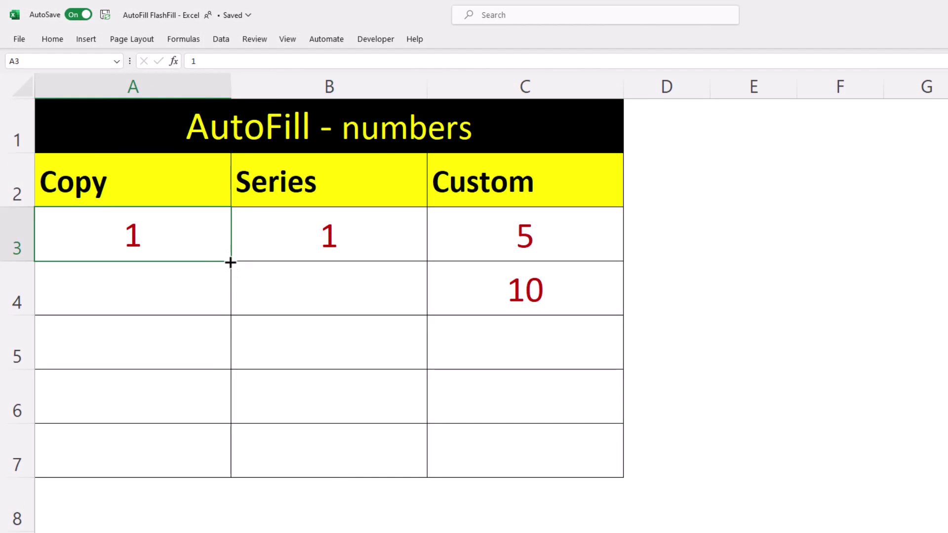
drag(231, 262, 225, 464)
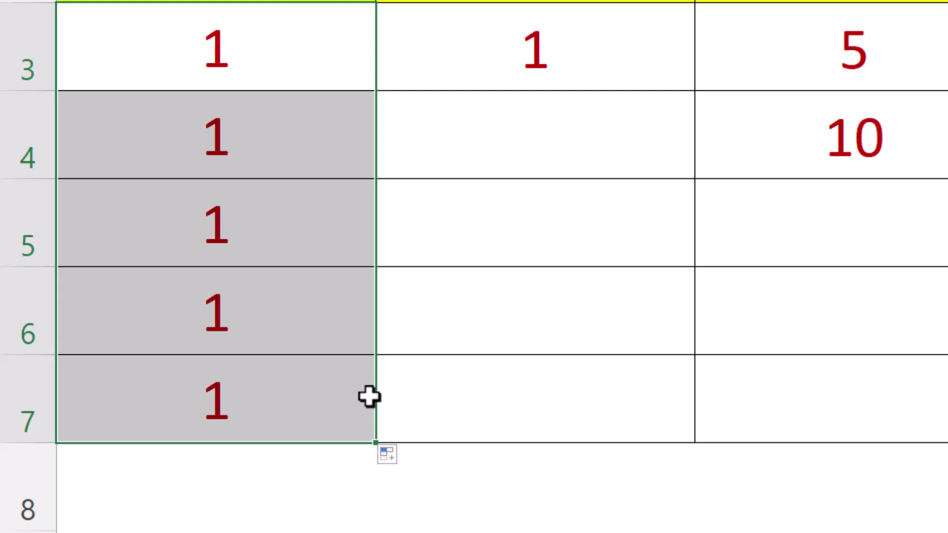
click(632, 55)
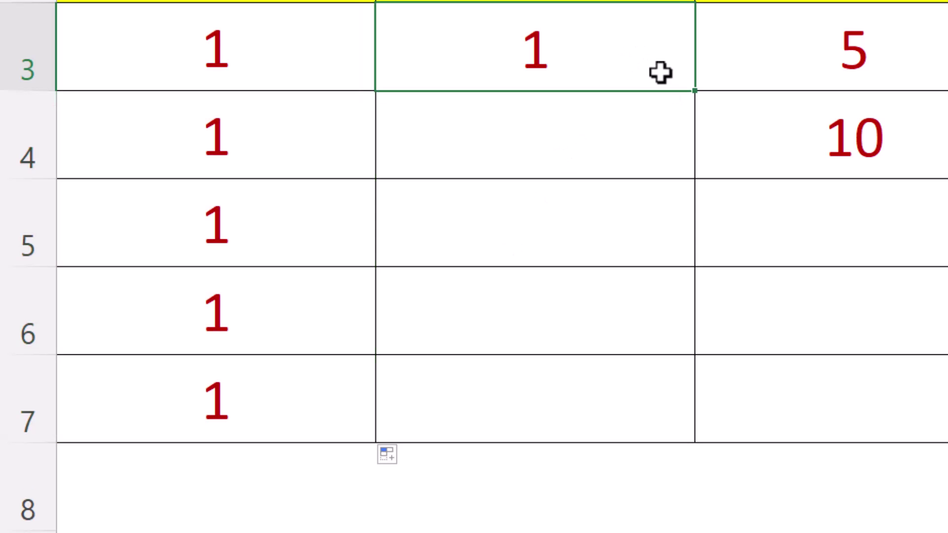
drag(694, 91, 690, 420)
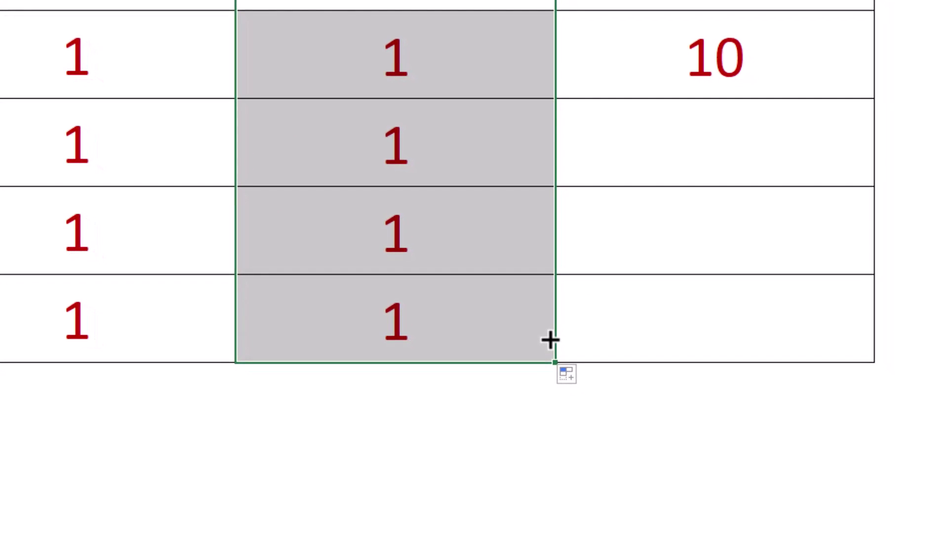
click(585, 374)
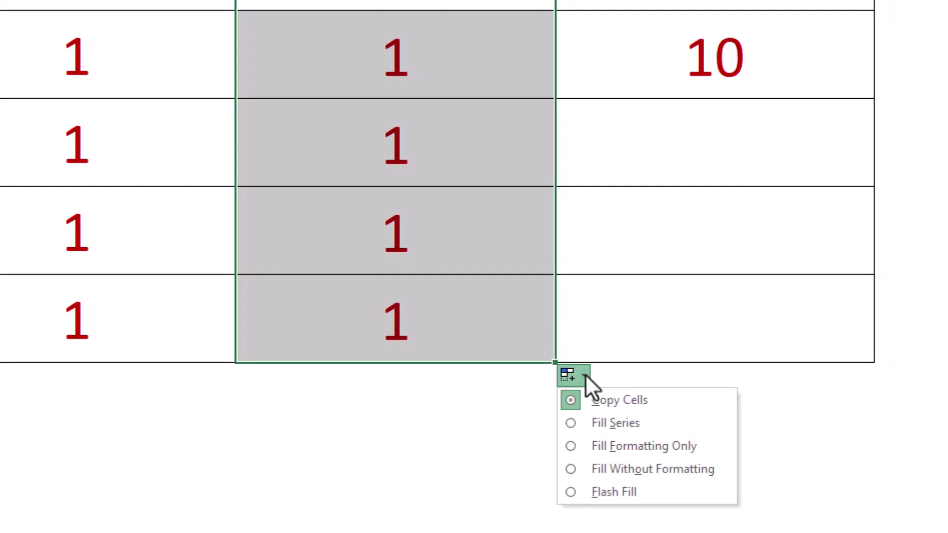
click(645, 422)
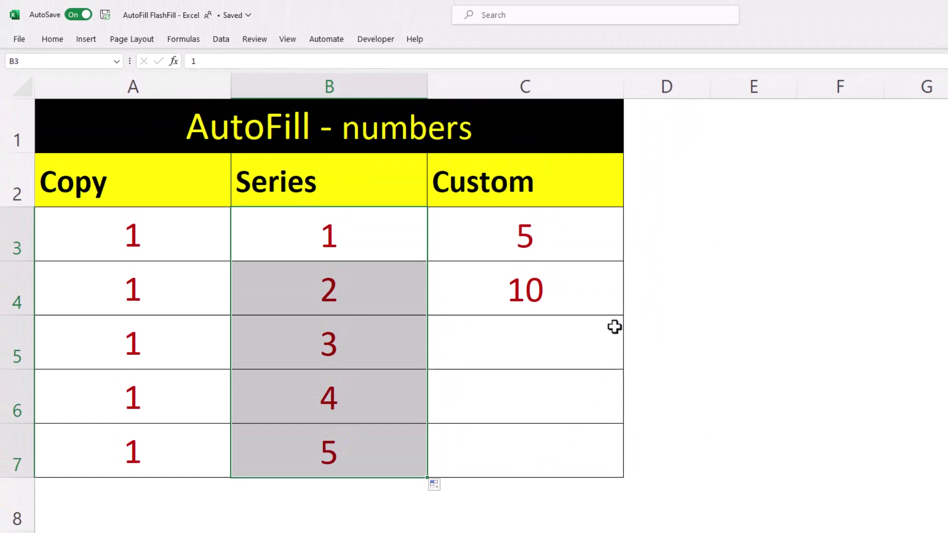
Extend the Custom column's 5, 10 pattern down to 25 in row 7.
click(592, 240)
drag(592, 242, 587, 288)
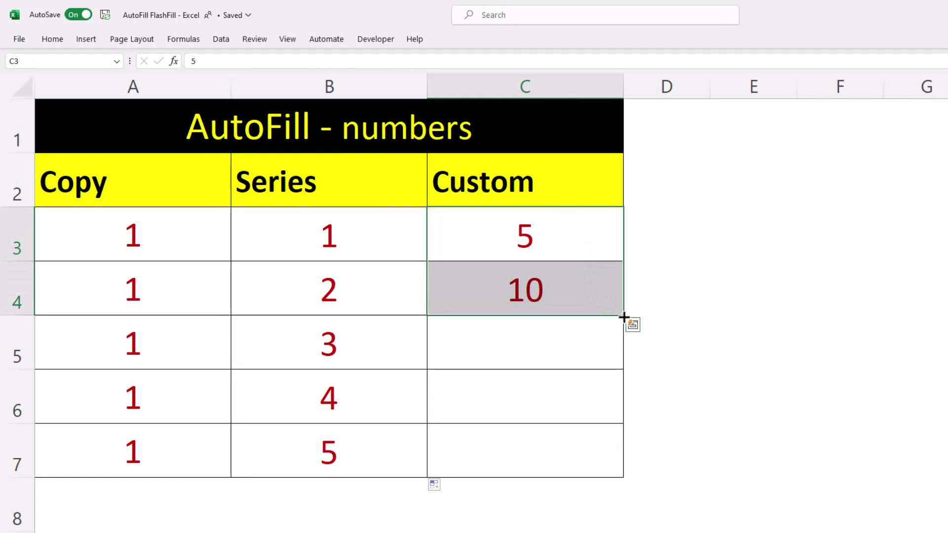
drag(623, 315, 618, 462)
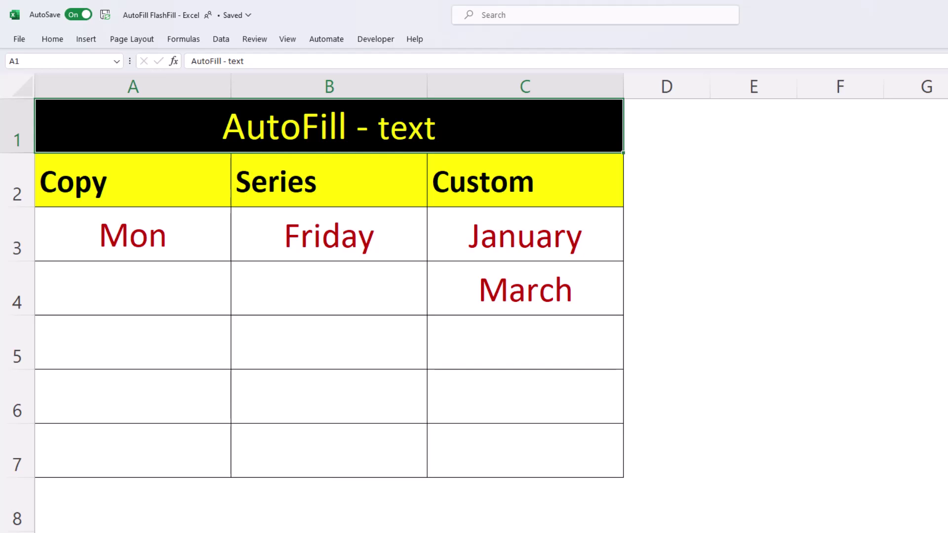
Fill the Copy column with Mon repeated down to row 7 using Copy Cells.
click(197, 239)
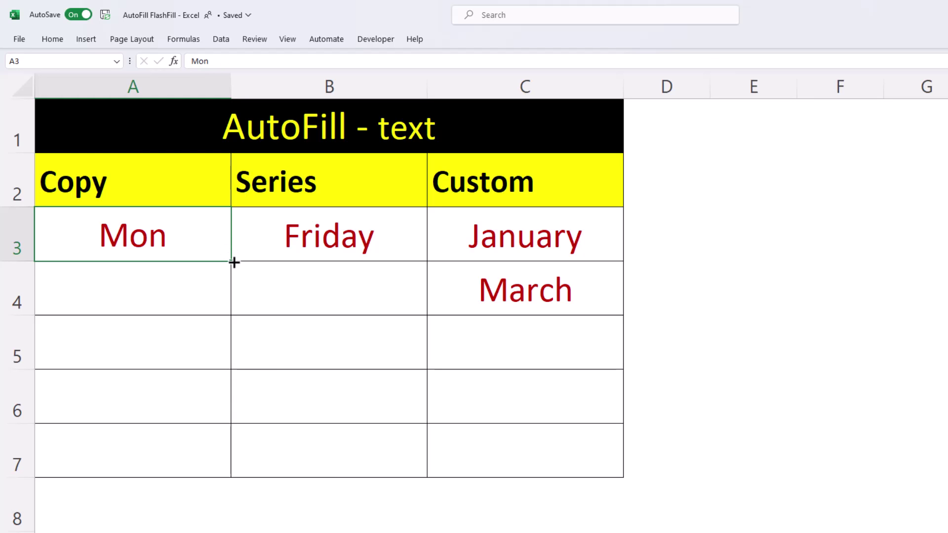
drag(234, 262, 226, 470)
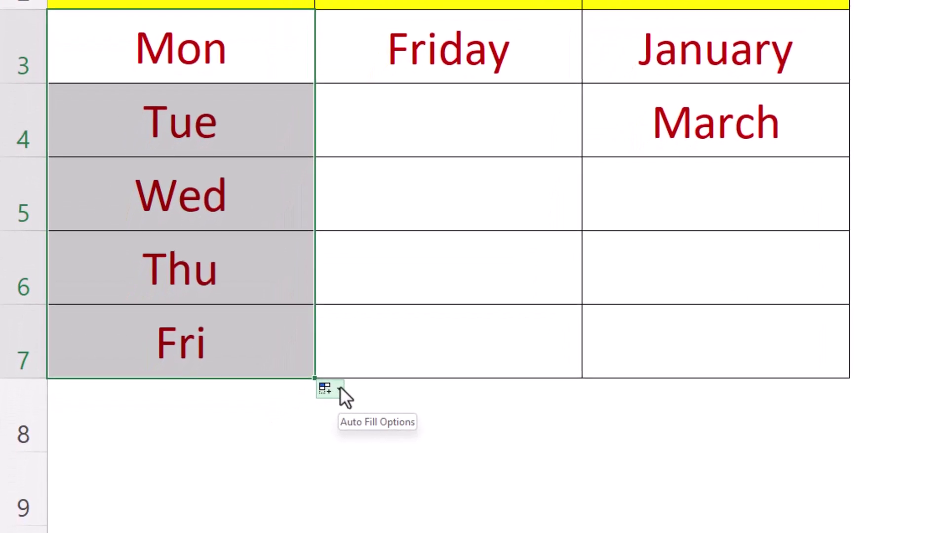
click(286, 443)
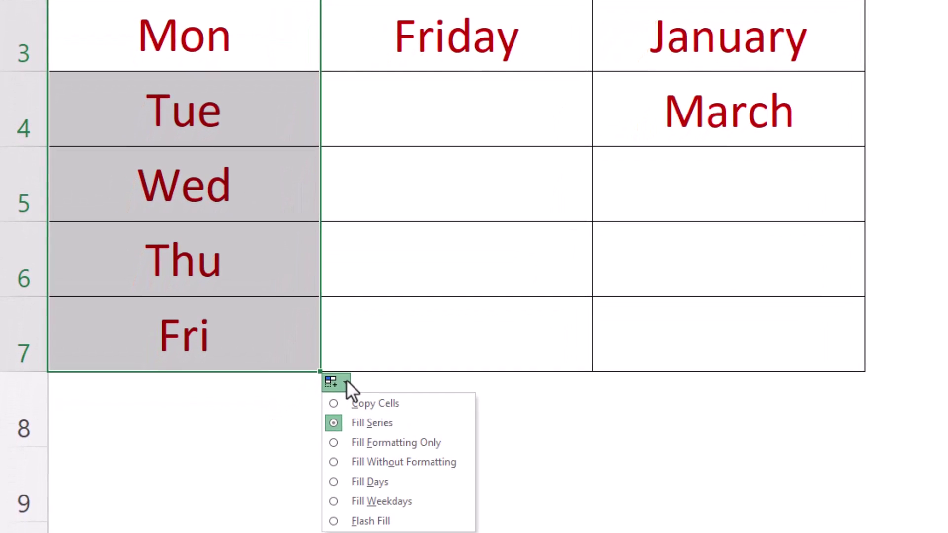
click(422, 401)
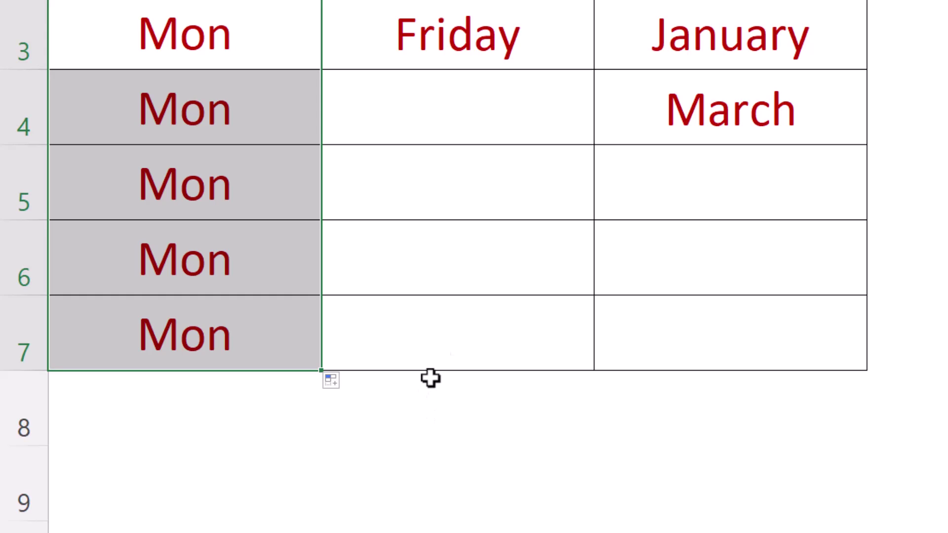
Fill Series with Friday–Tuesday and Custom with every other month from January to September.
click(538, 49)
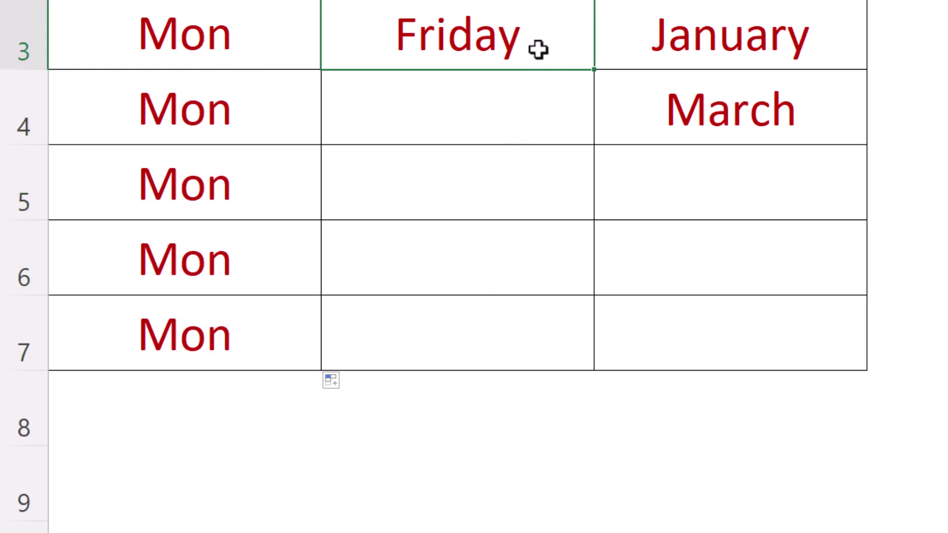
double_click(594, 71)
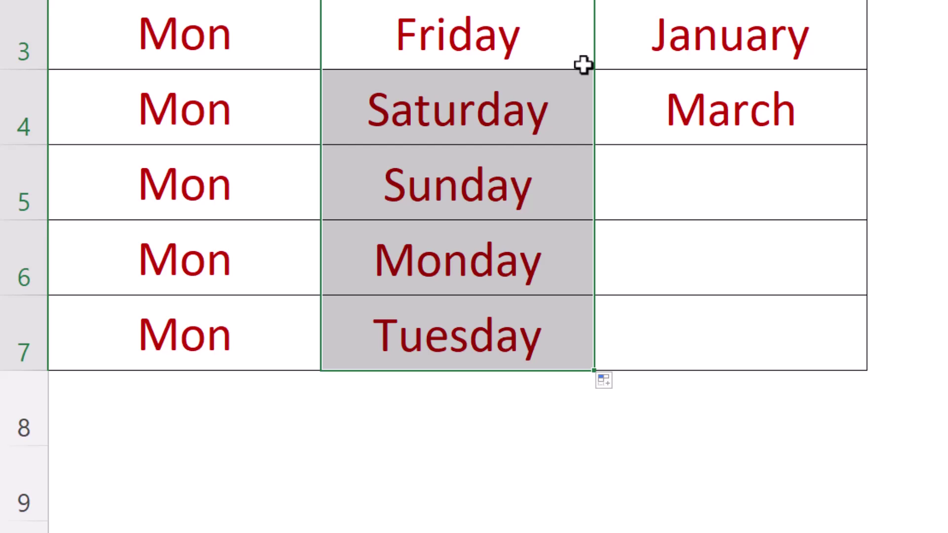
drag(830, 27, 830, 113)
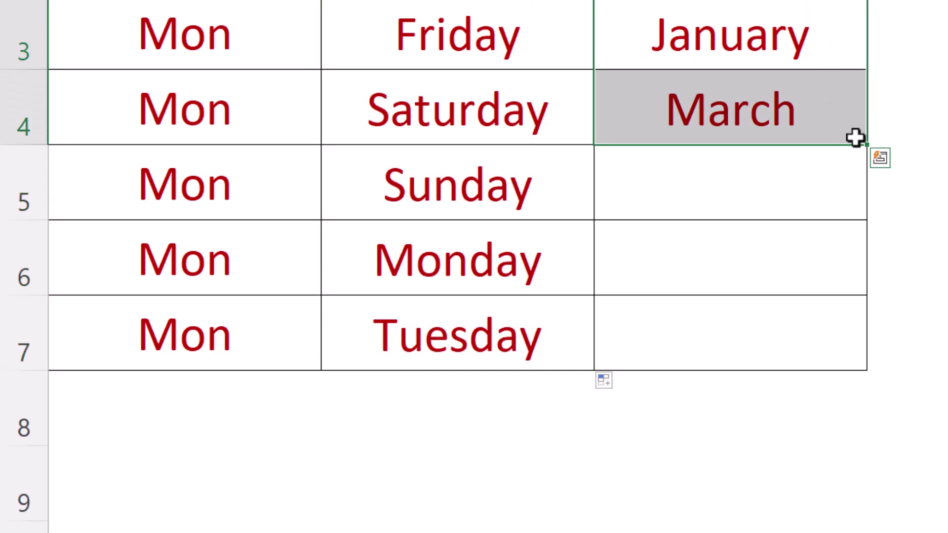
drag(865, 150, 855, 356)
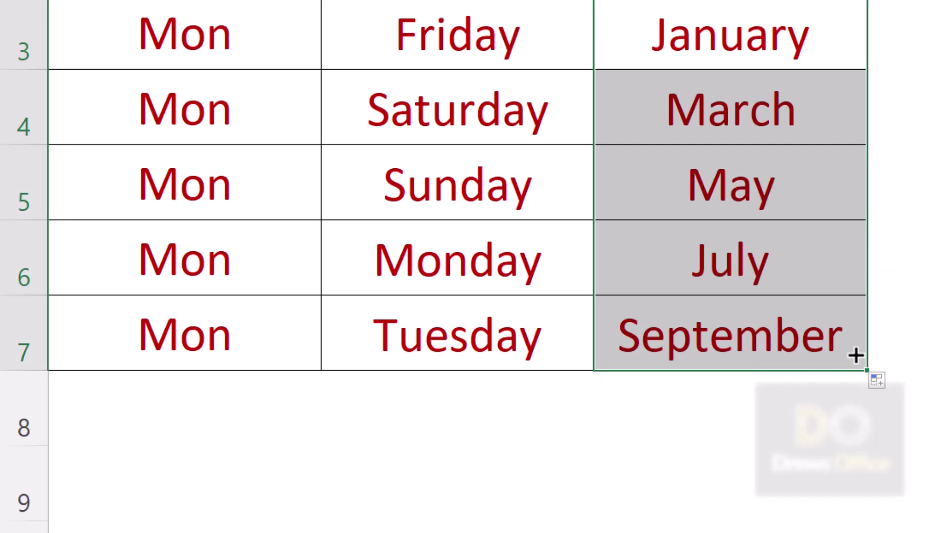
click(901, 2)
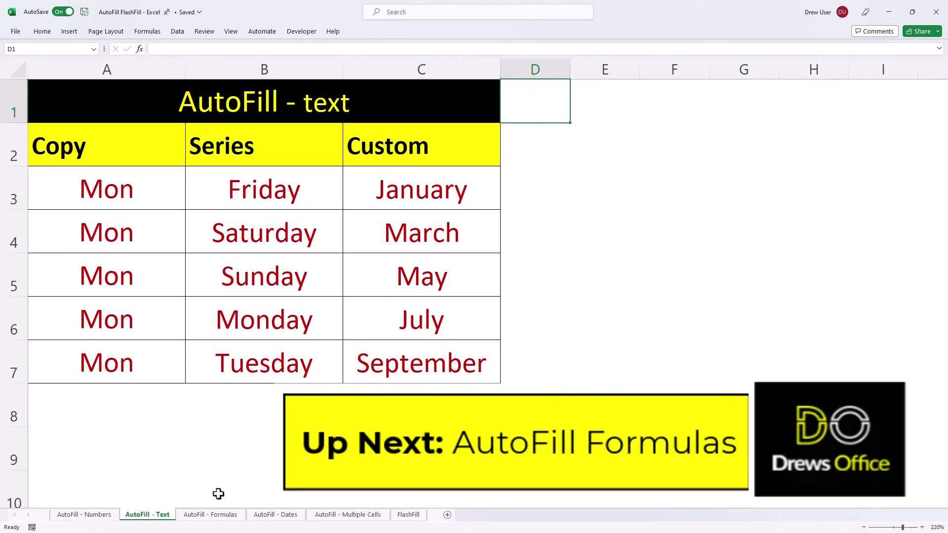
On the AutoFill - Formulas sheet, enter the formula =A3+B3 in C3.
click(208, 516)
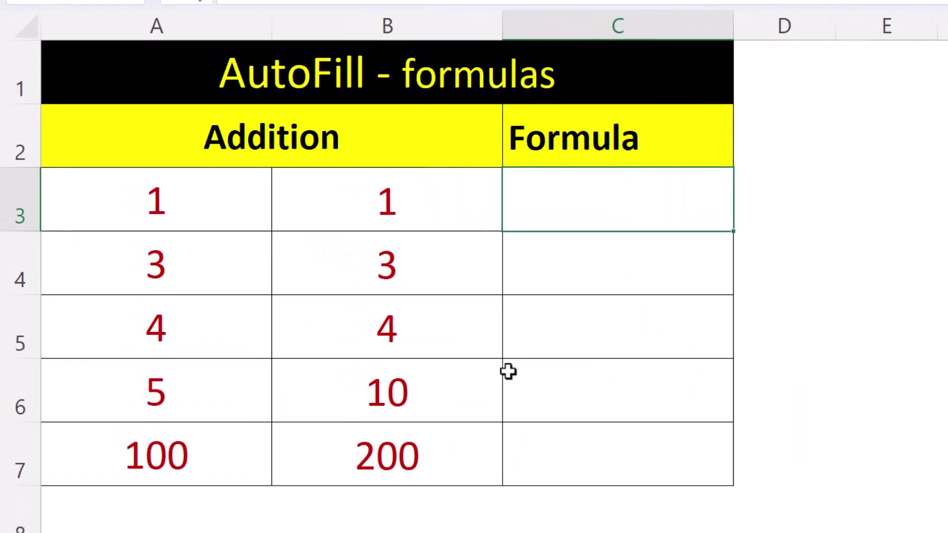
text(=)
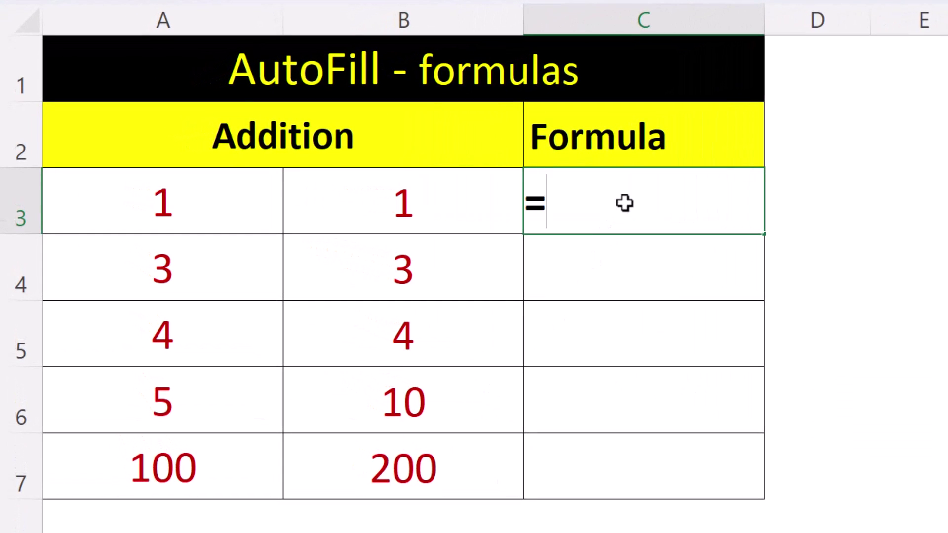
click(257, 206)
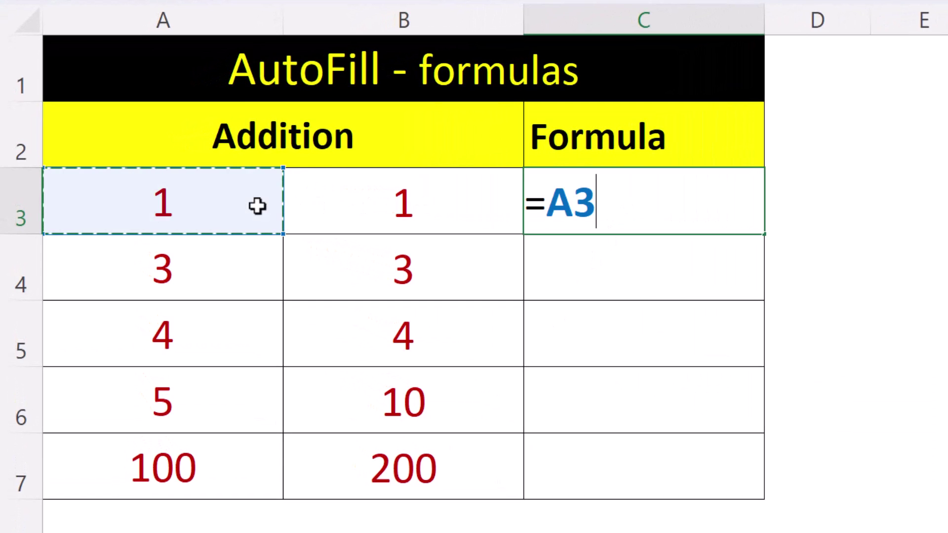
text(+)
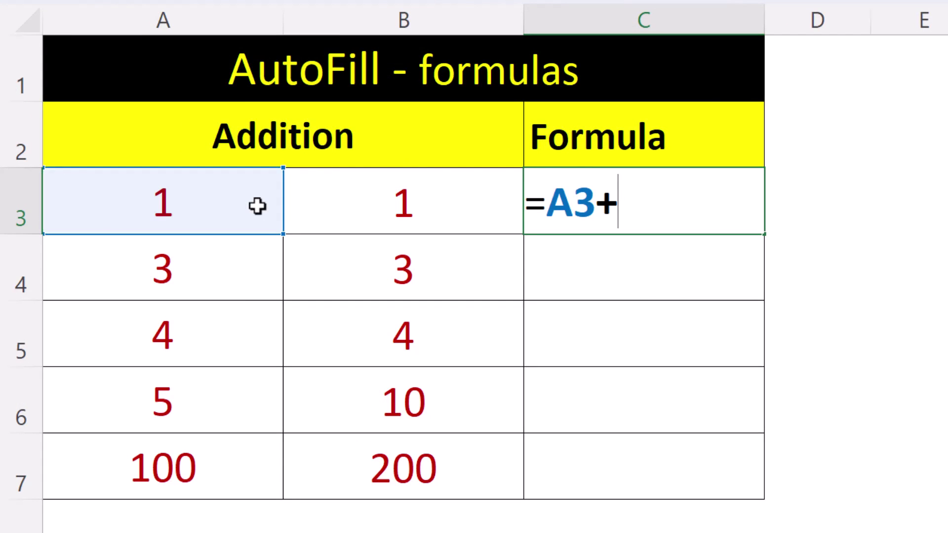
click(347, 206)
key(Return)
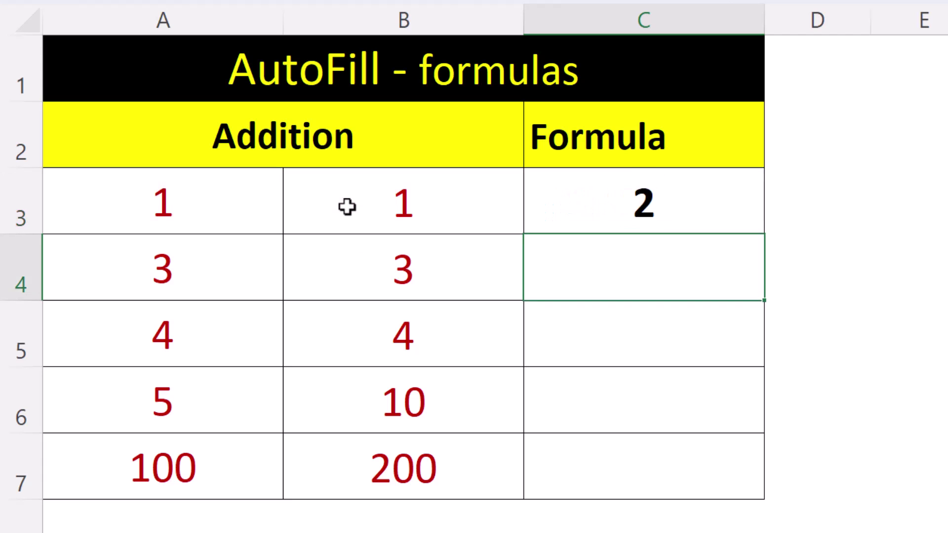
Copy the addition formula down to C7 so rows 4–7 show 6, 8, 15 and 300.
click(716, 208)
drag(764, 234, 756, 485)
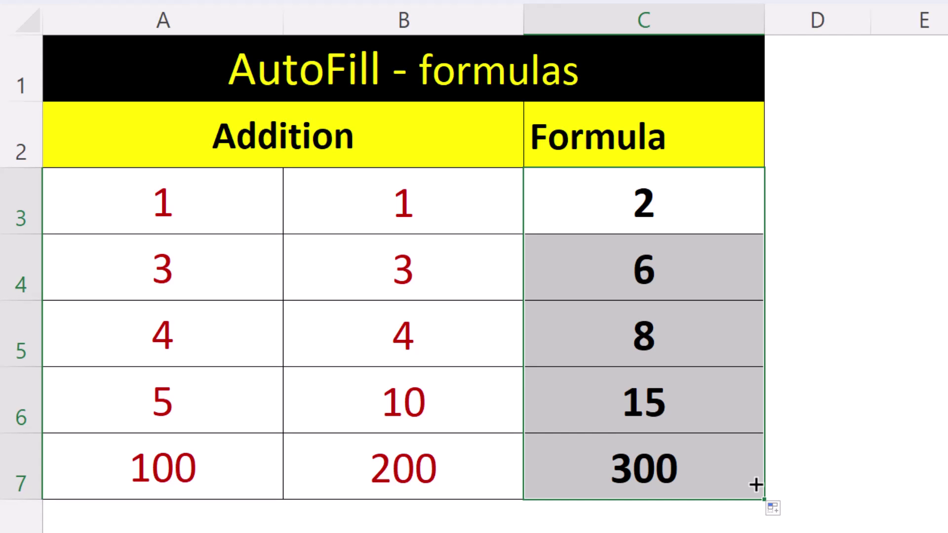
click(818, 71)
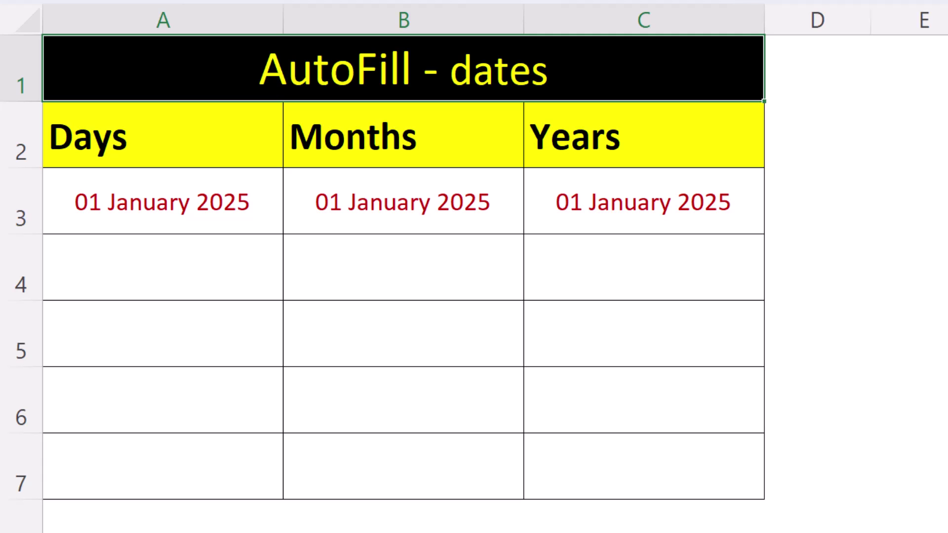
Fill Days as 01–05 January and Months as January–May using Fill Months.
click(259, 204)
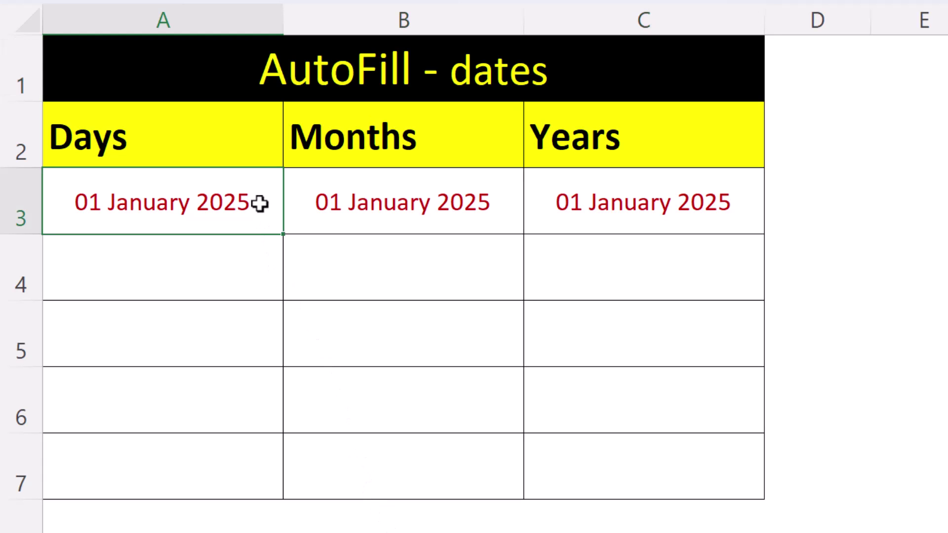
drag(282, 236, 279, 481)
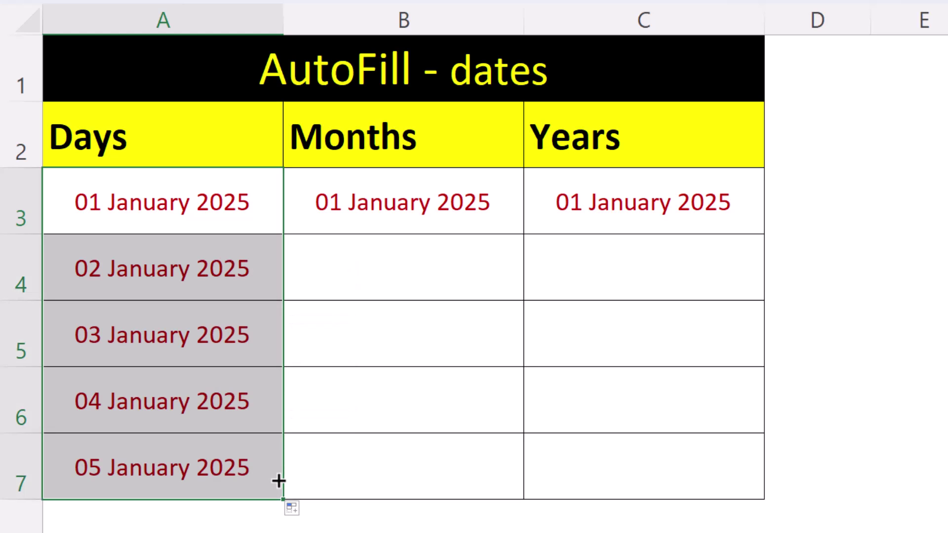
click(502, 203)
drag(523, 234, 514, 483)
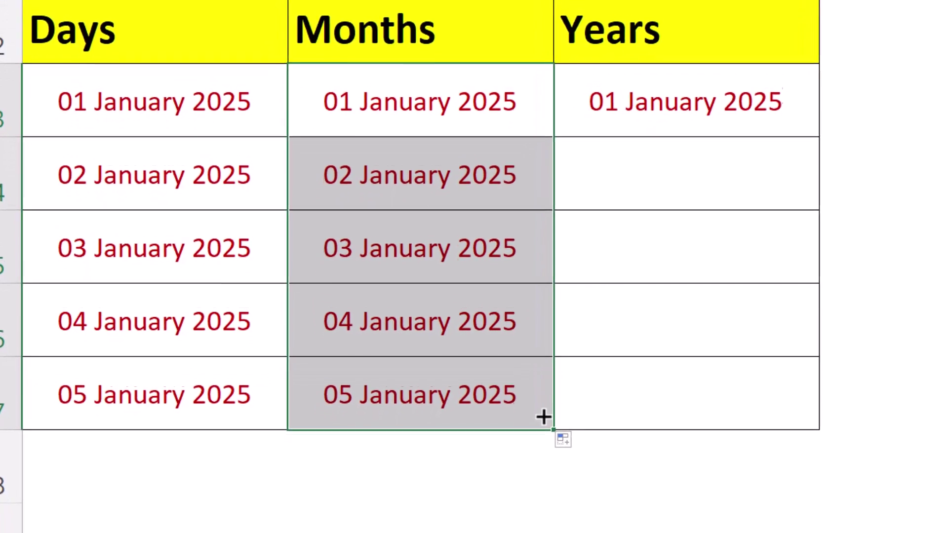
click(566, 439)
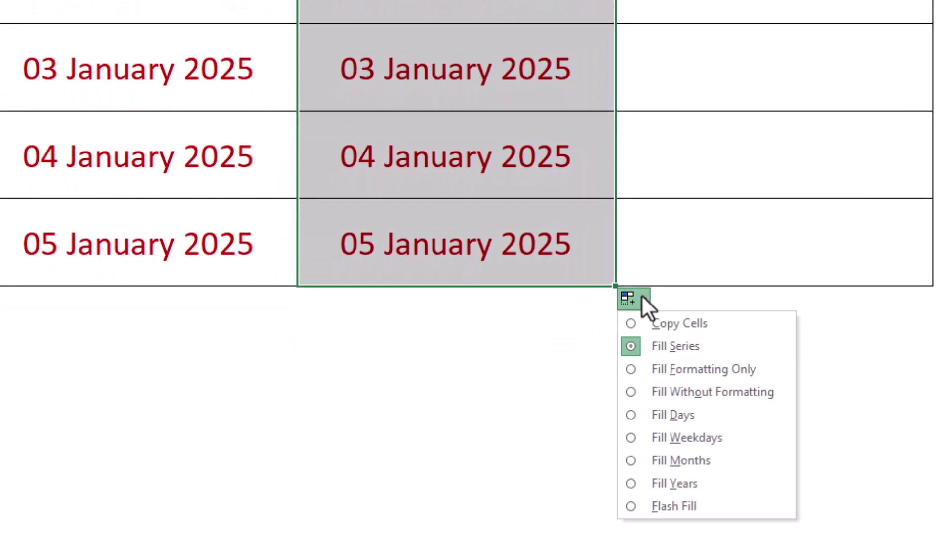
click(727, 459)
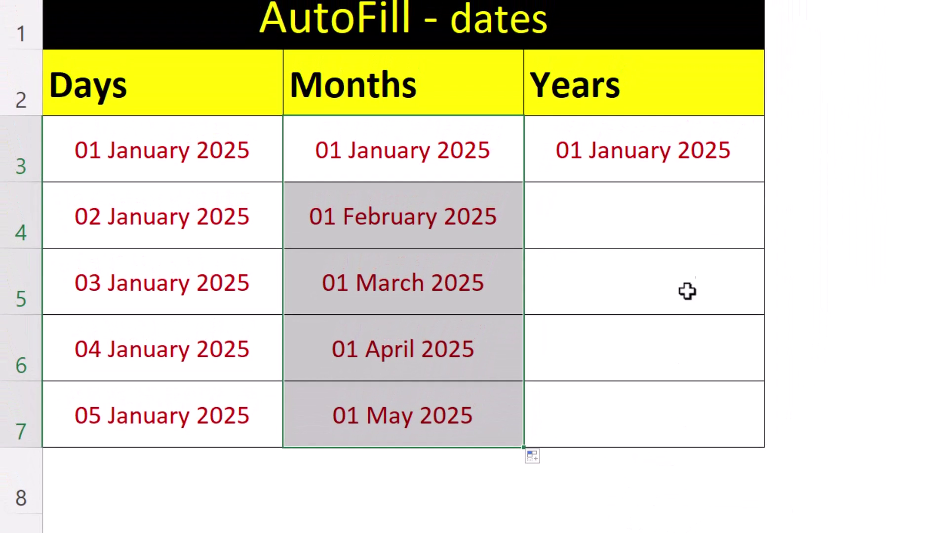
Fill the Years column as a yearly series from 2025 to 2029 using Fill Years.
click(728, 156)
drag(759, 178, 753, 440)
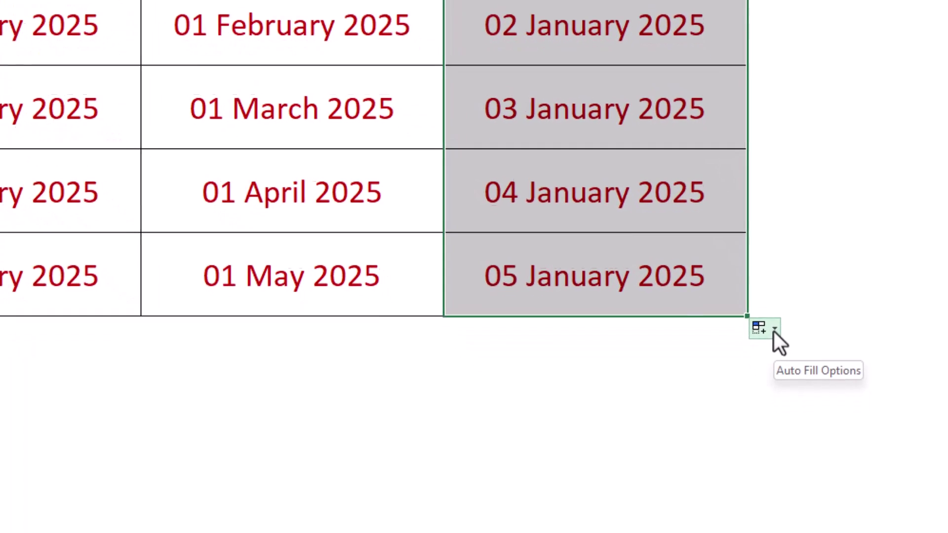
click(774, 328)
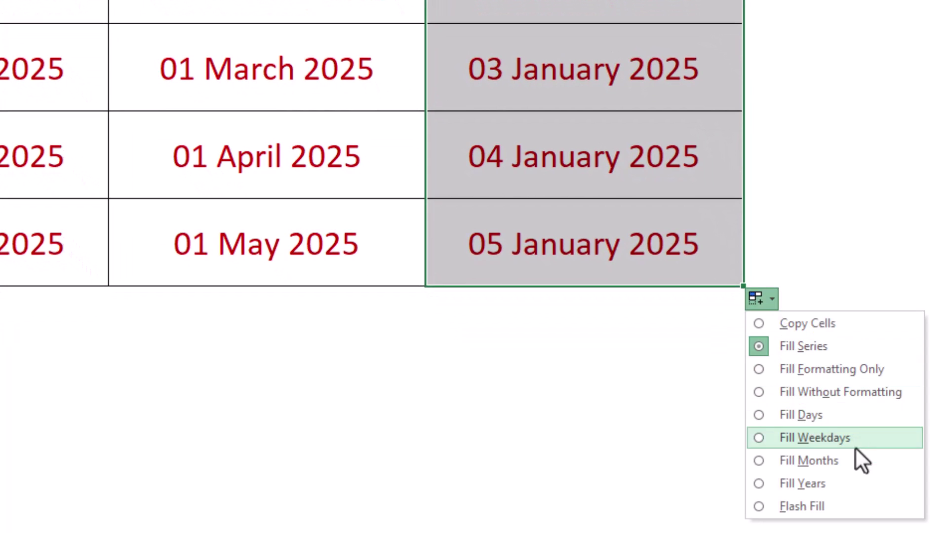
click(867, 481)
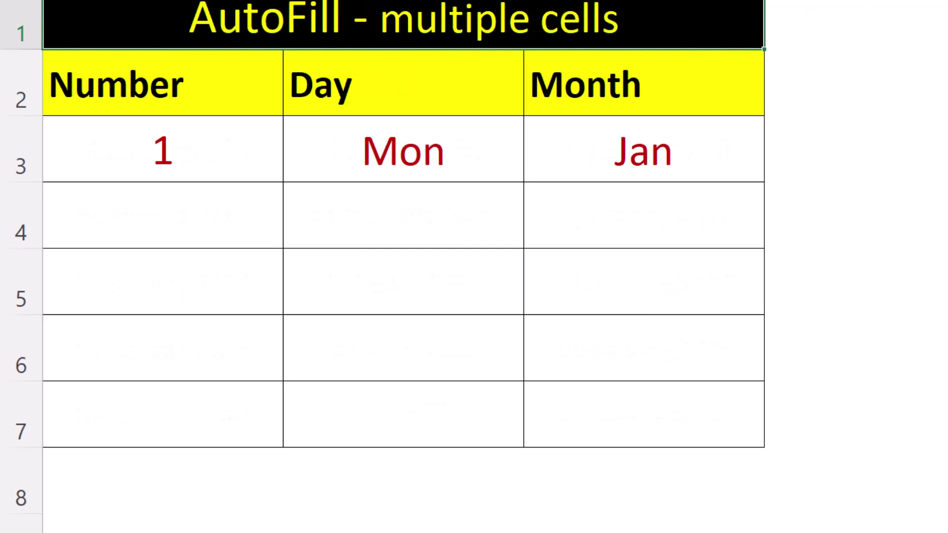
Extend 1, Mon and Jan in A3:C3 down to row 7 as 2–5, Tue–Fri and Feb–May.
drag(235, 150, 715, 150)
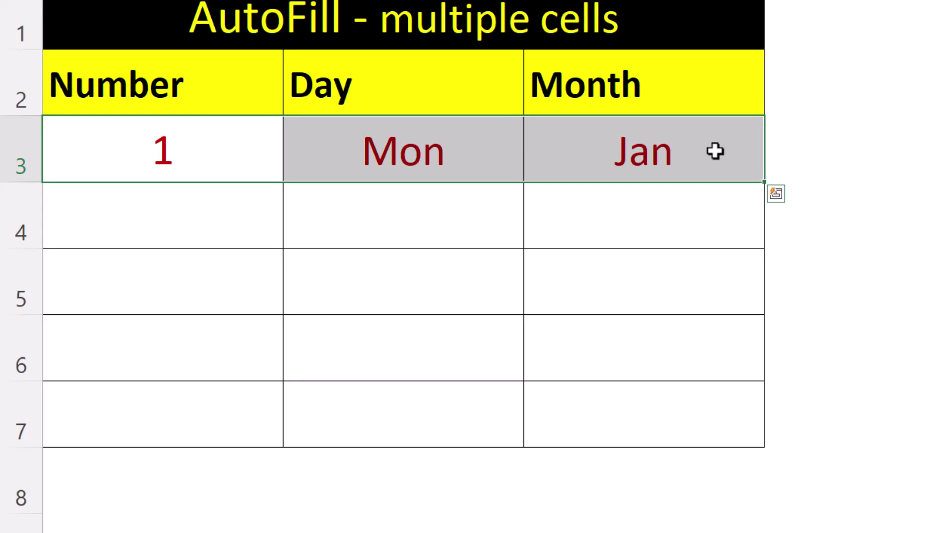
drag(764, 183, 750, 438)
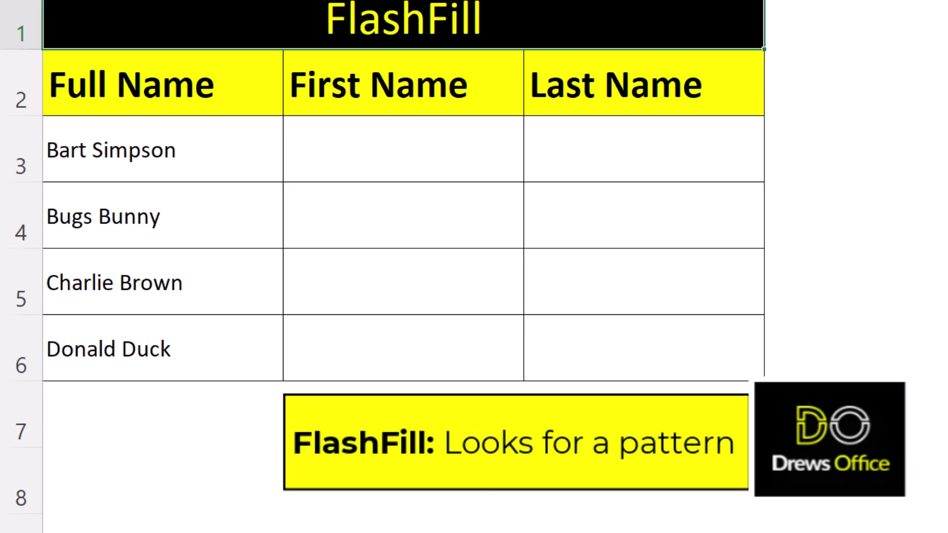
Enter the first person's first name in B3 and Flash Fill the First Name column to row 6.
click(366, 157)
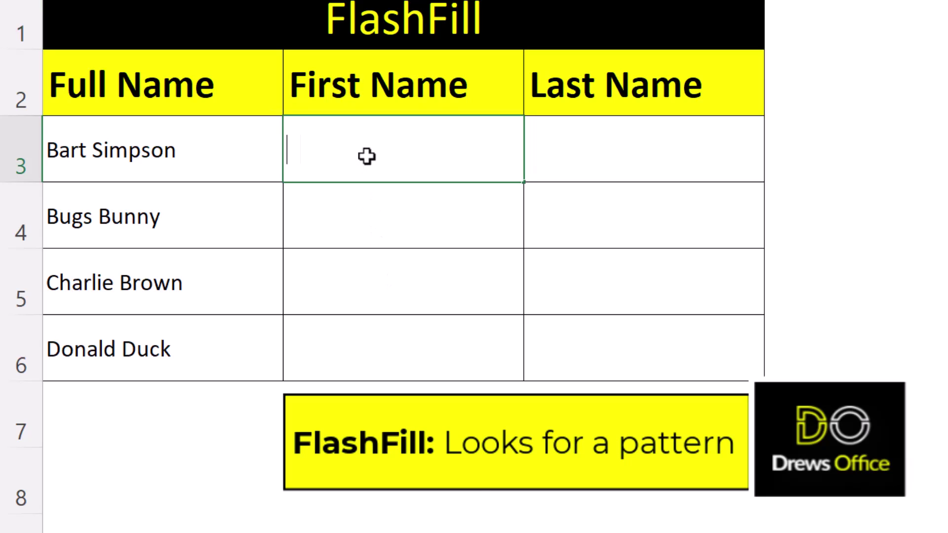
text(Bart)
key(Return)
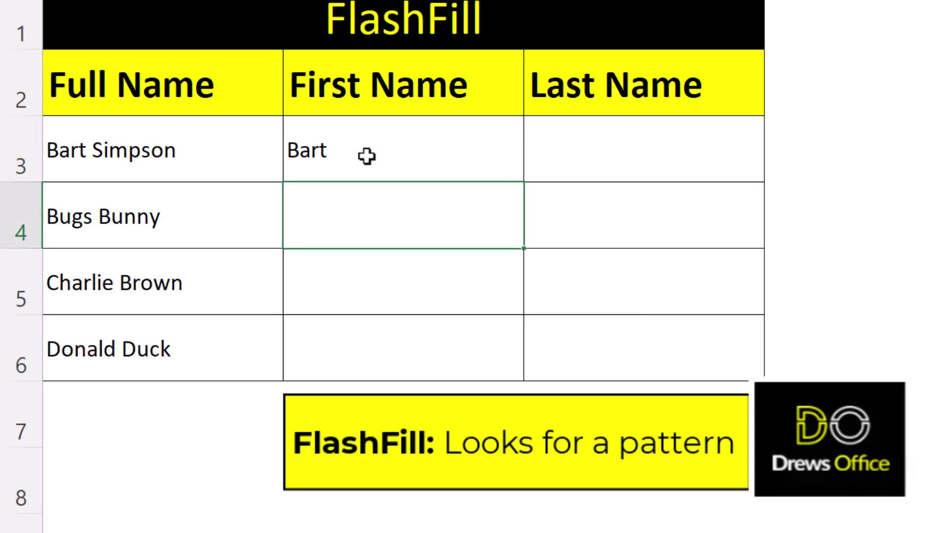
click(366, 157)
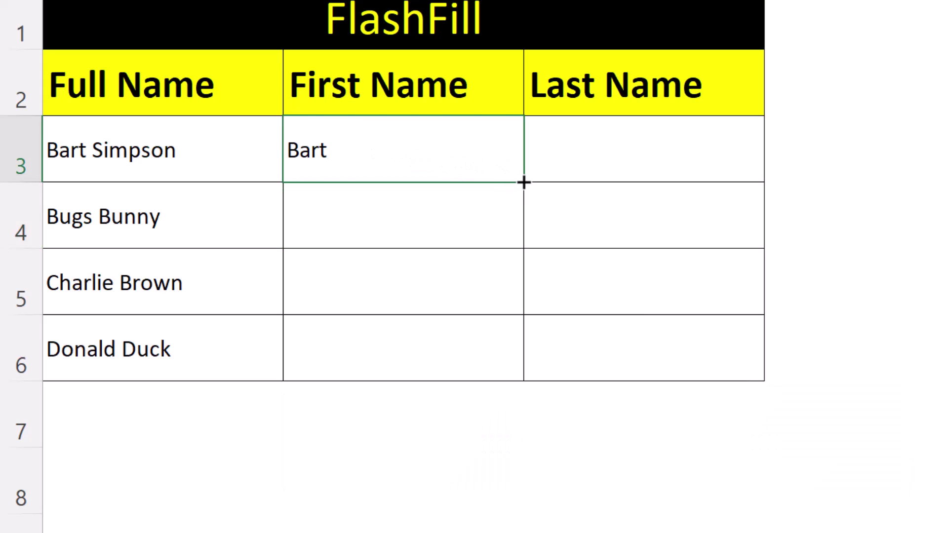
drag(524, 182, 516, 365)
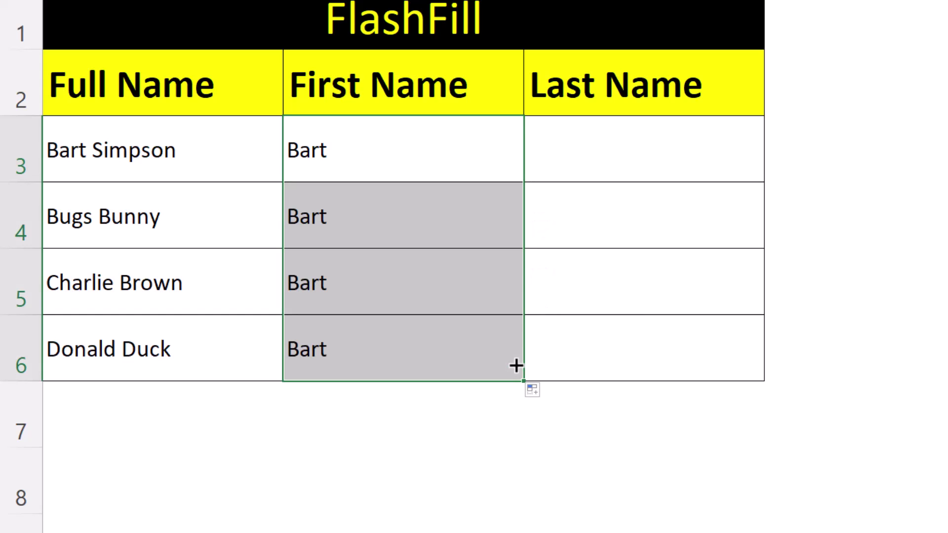
click(546, 390)
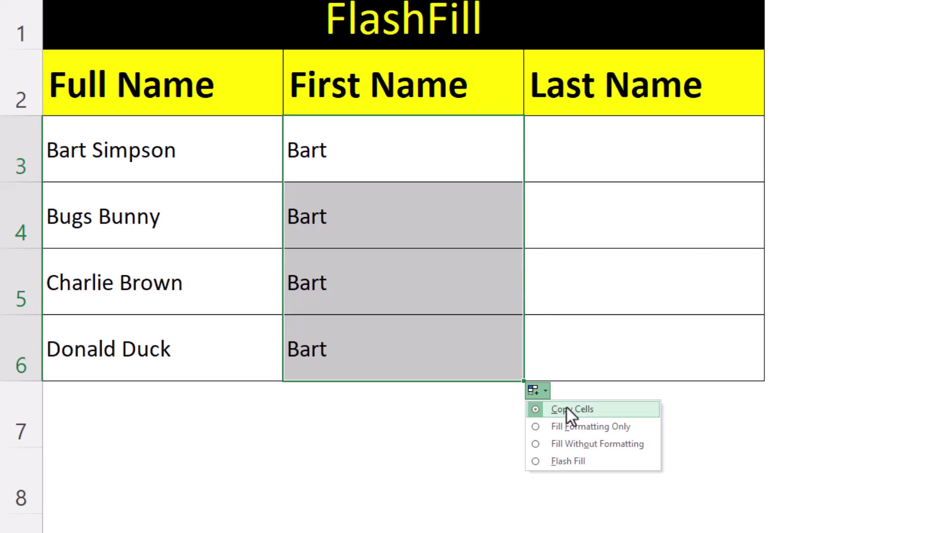
click(612, 462)
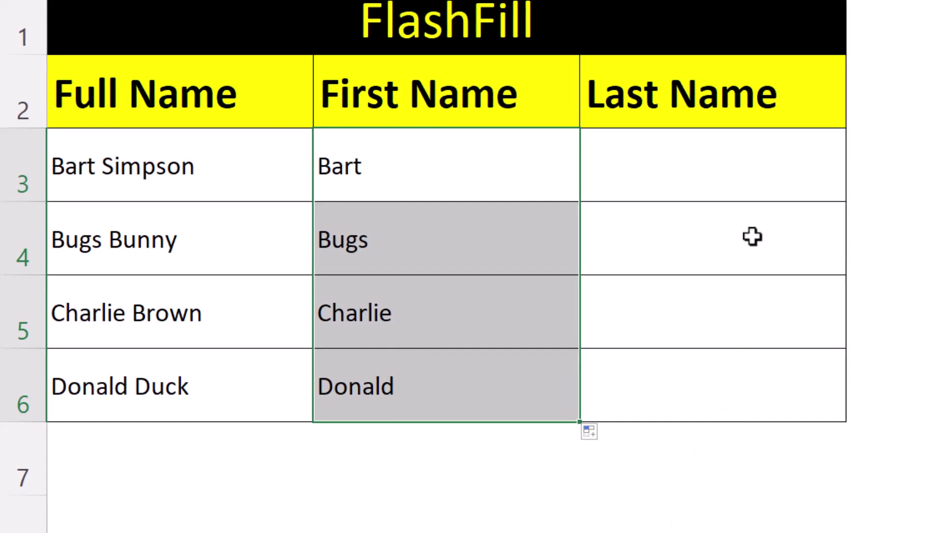
Enter the first person's surname in capitals in C3 under Last Name.
click(761, 182)
text(SIMPSON)
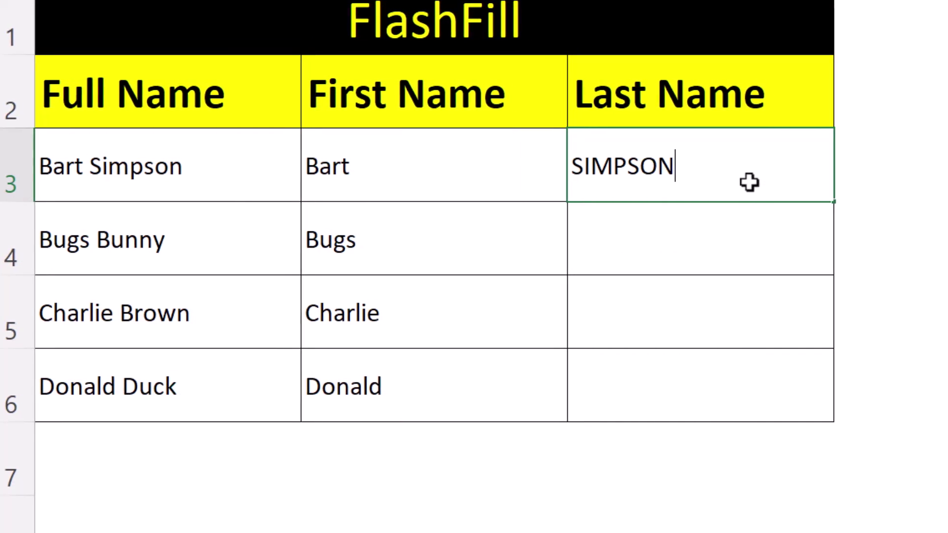
key(Return)
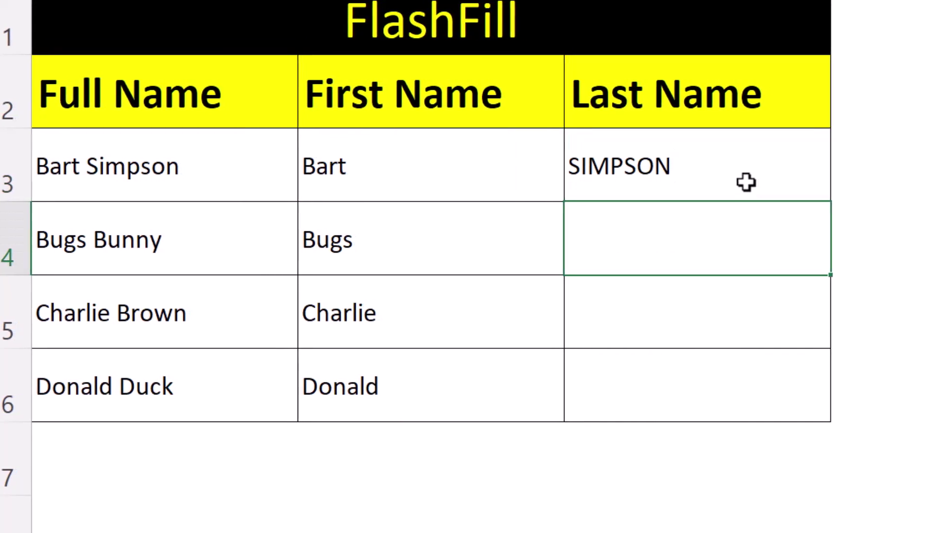